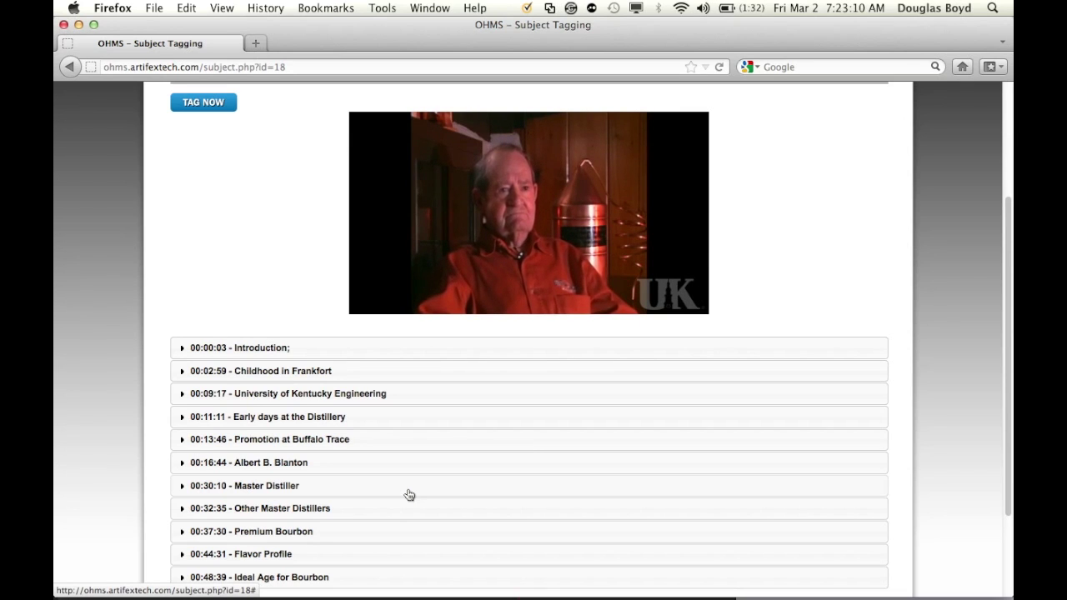
Start a new index segment for the interview with TAG NOW.
scroll(409, 495, "down", 3)
scroll(406, 493, "up", 4)
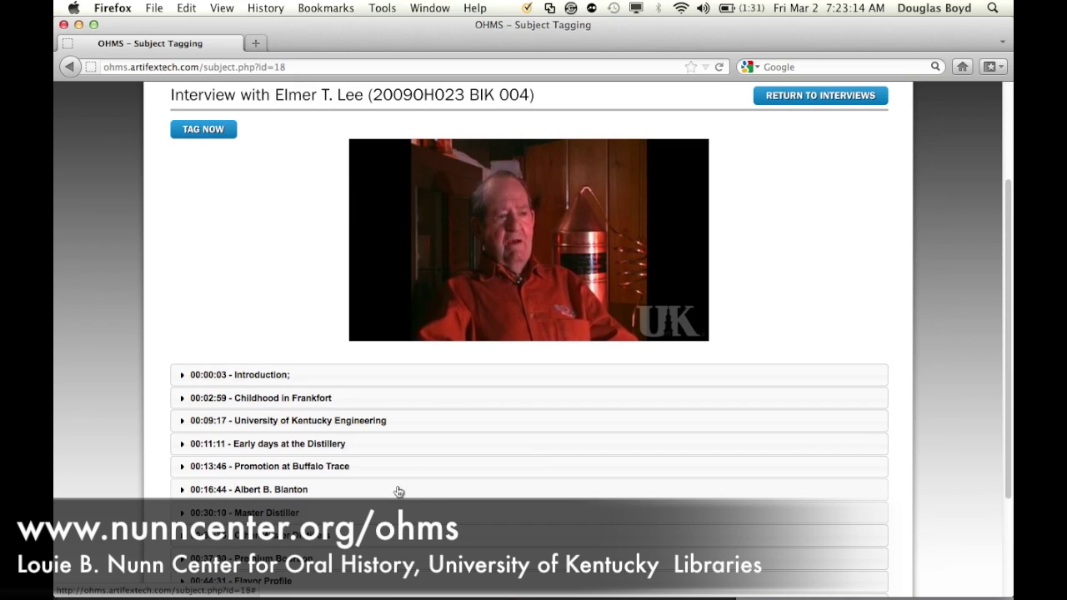
left_click(219, 139)
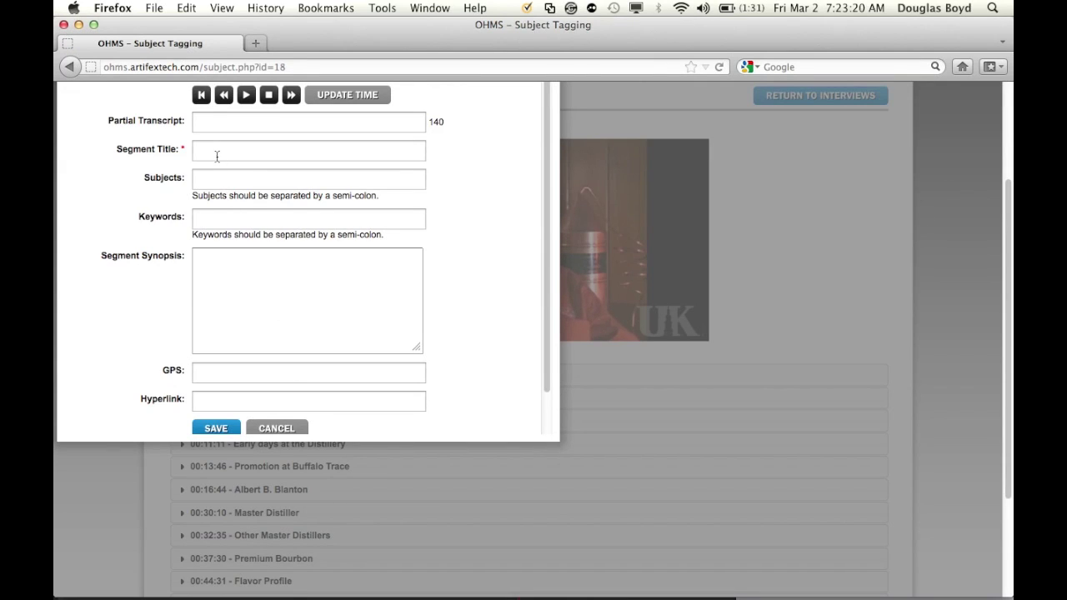
Enter the partial transcript 'I'm looking for, what I would consider to be the proper taste (or bourbon'.
left_click(206, 128)
type("I'm looking for")
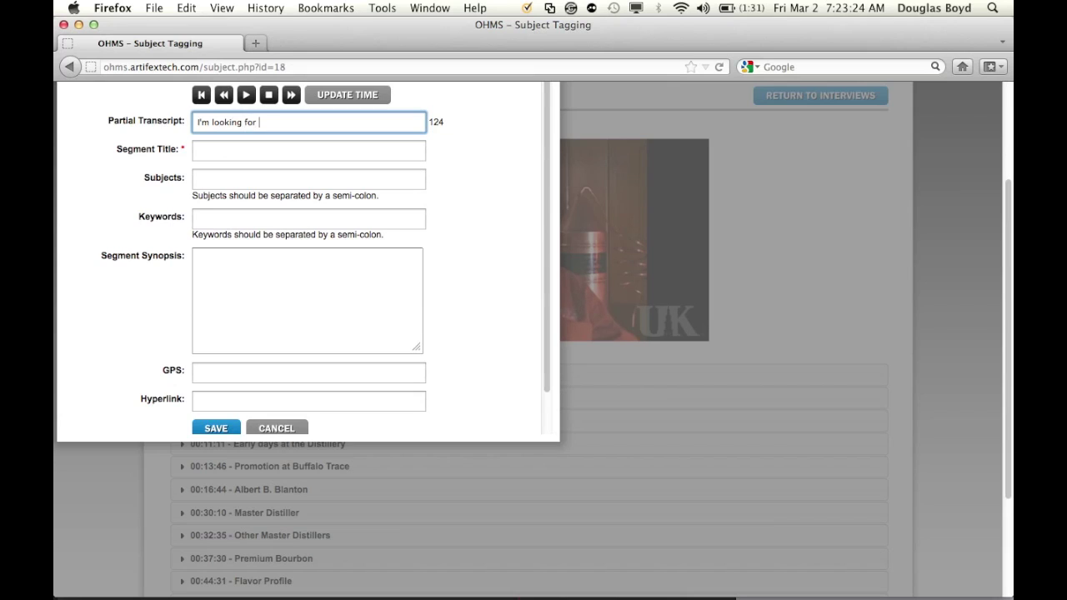
type(", what I woudl consider to be te")
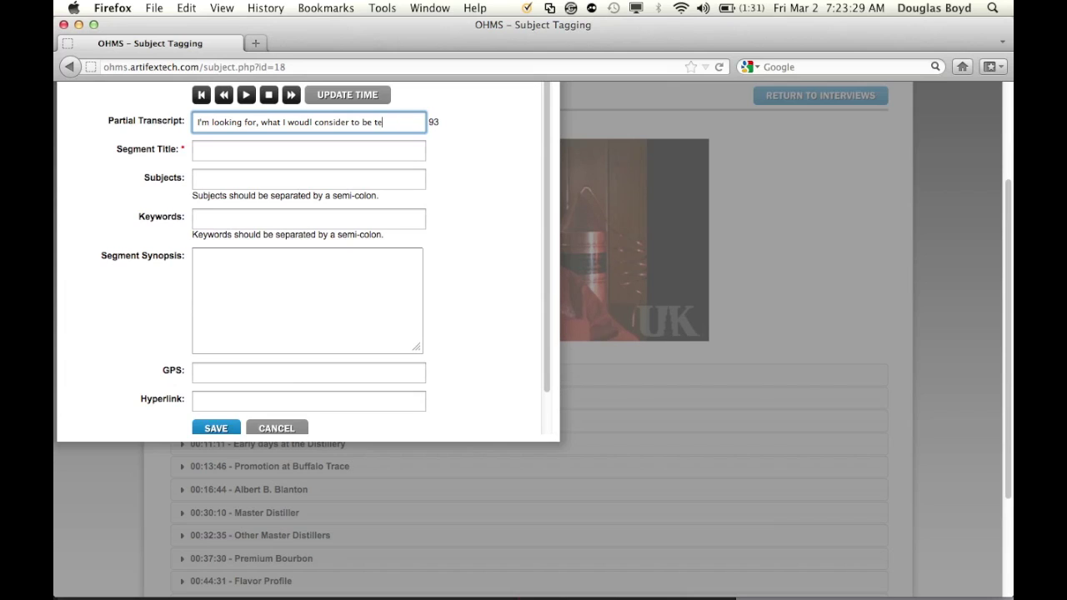
key("BackSpace")
type("he proper tast")
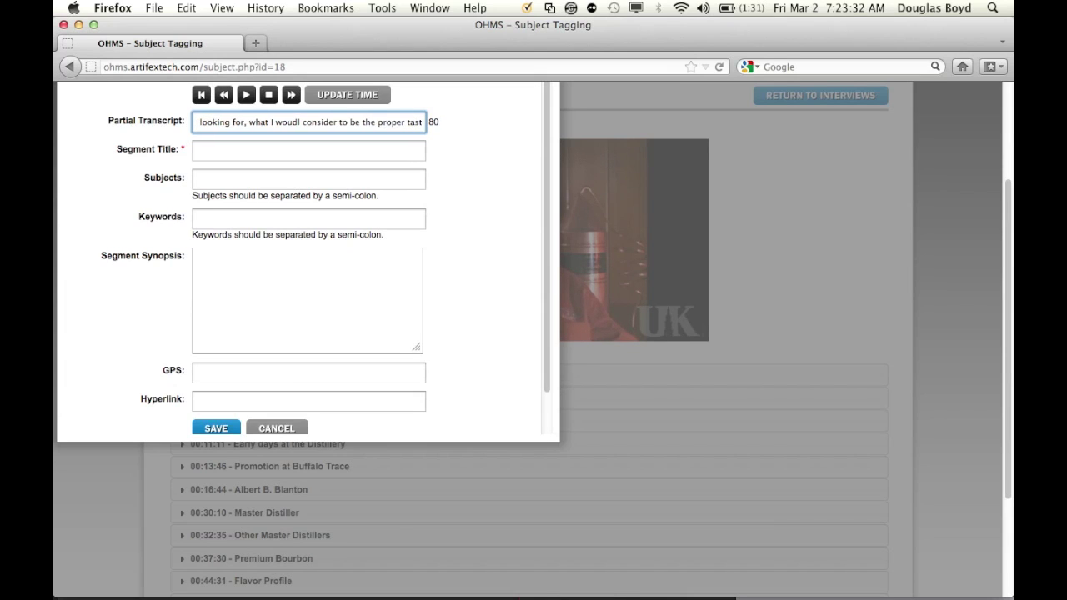
type("e (or bou")
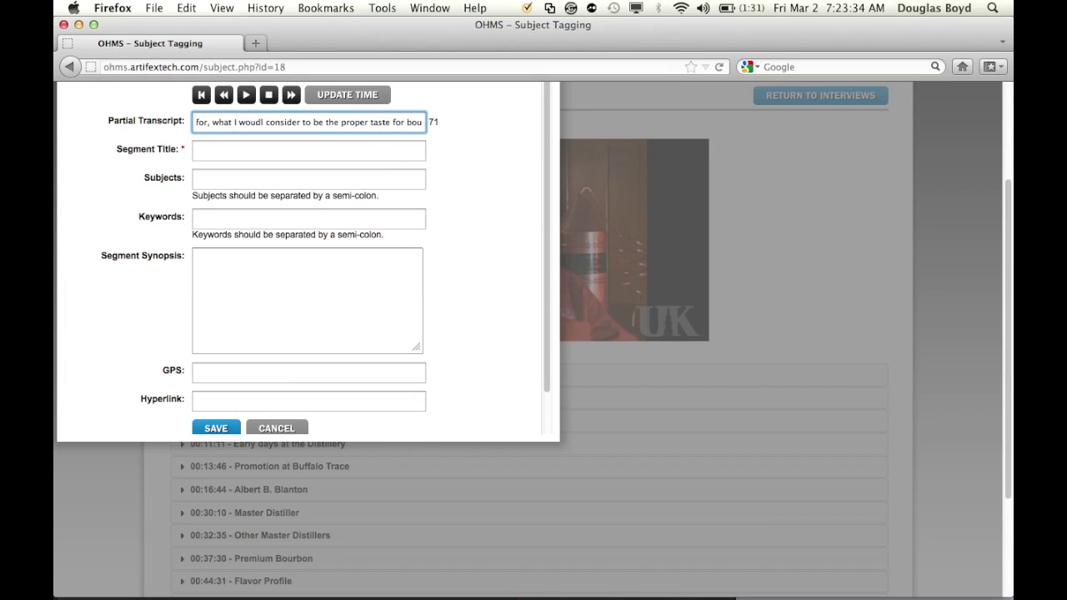
type("rbon")
key("Tab")
key("Tab")
key("Tab")
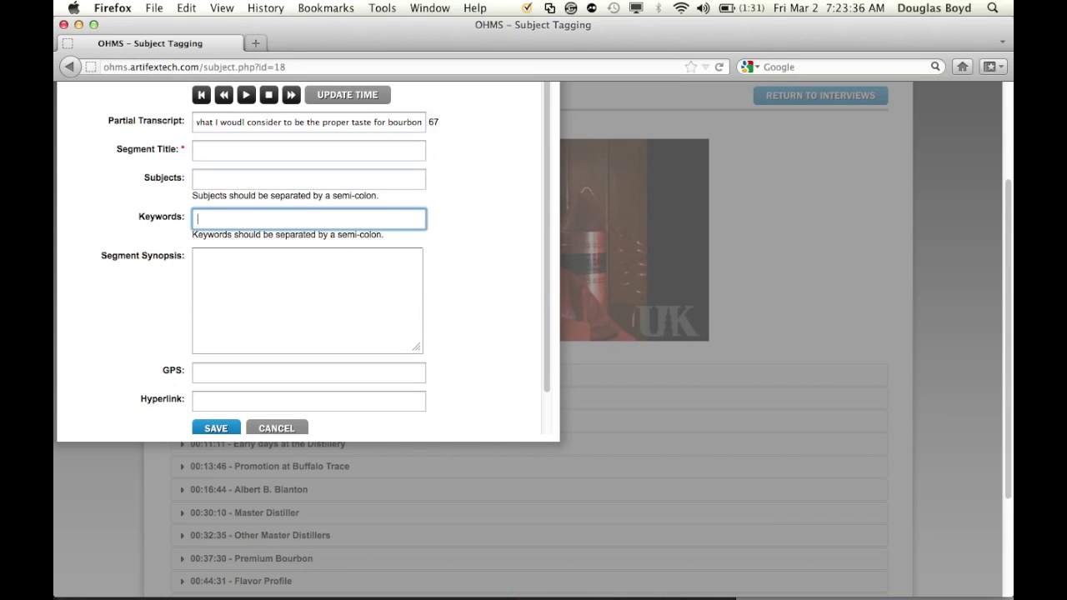
key("shift+Tab")
key("shift+Tab")
Title the segment 'Proper Taste for Bourbon' and enter keywords 'vanilla, flavor'.
type("Proper Taste ")
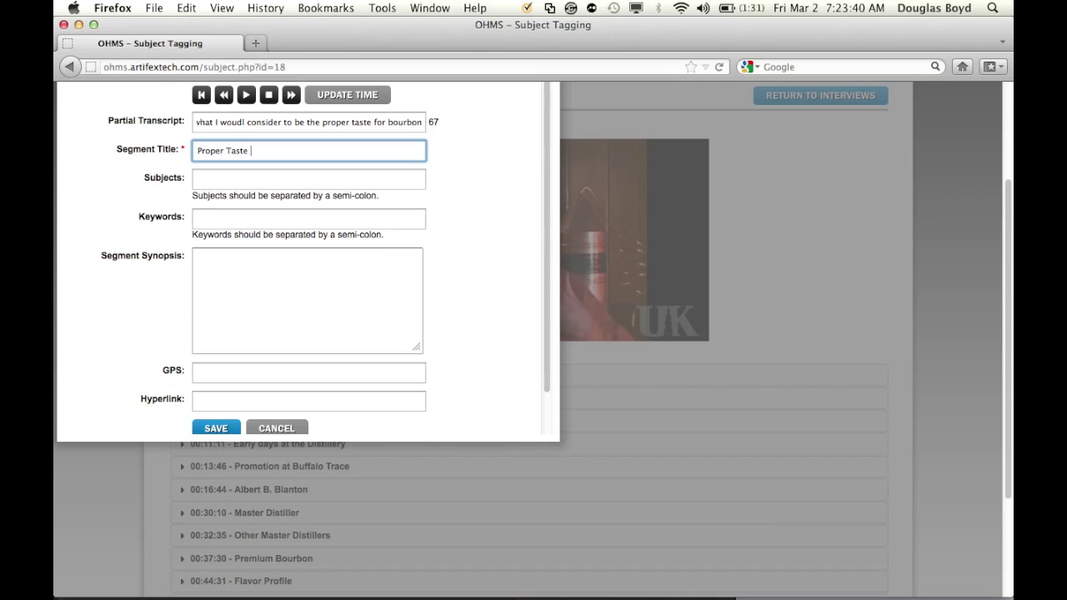
type("for Bourbon")
key("Tab")
key("Tab")
type("vanilla,")
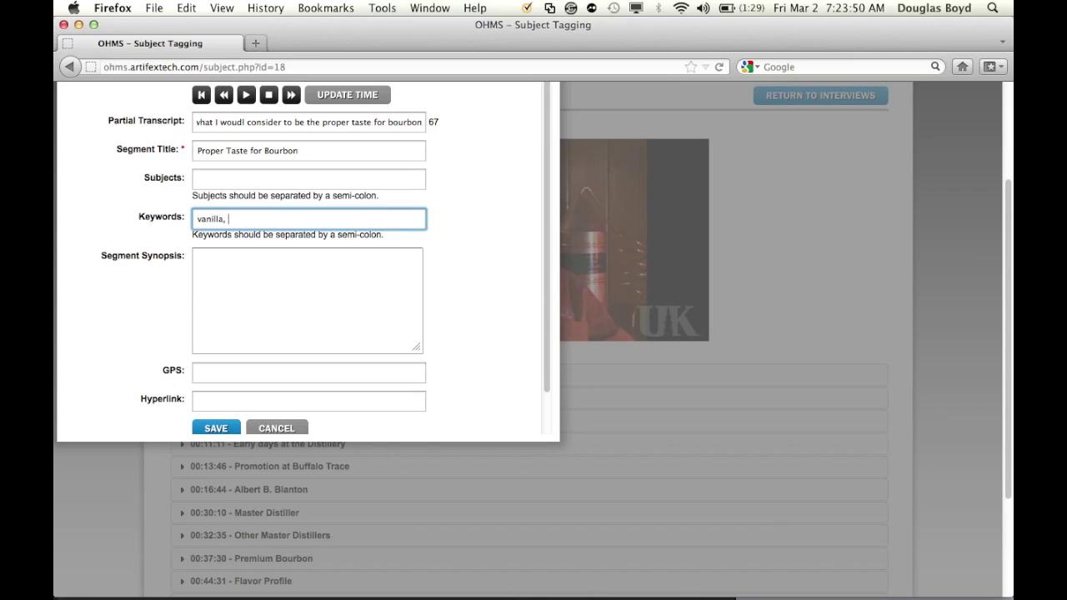
left_click(197, 258)
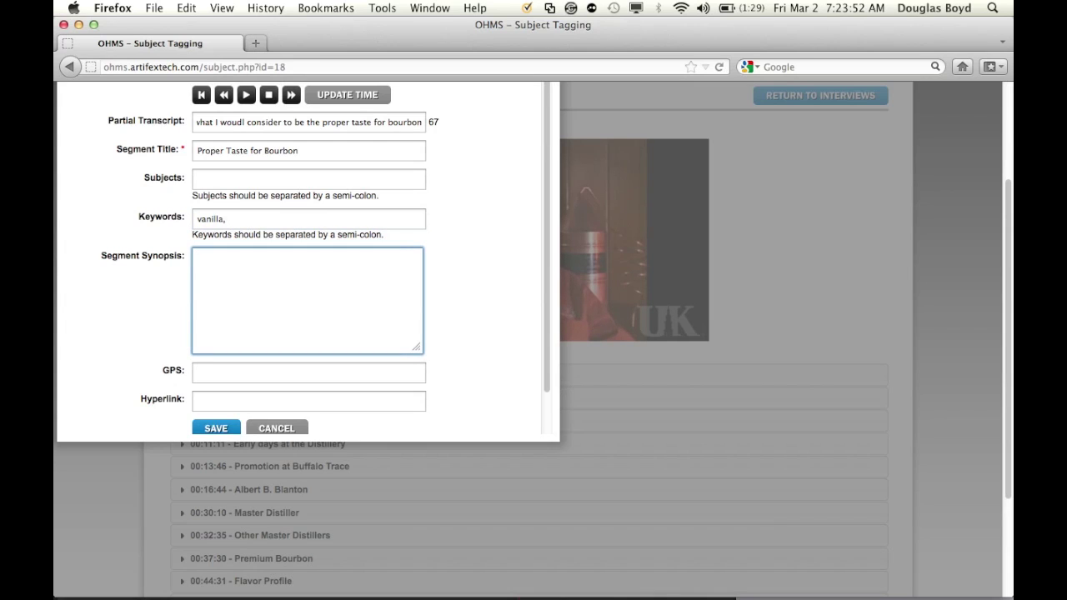
key("shift+Tab")
key("End")
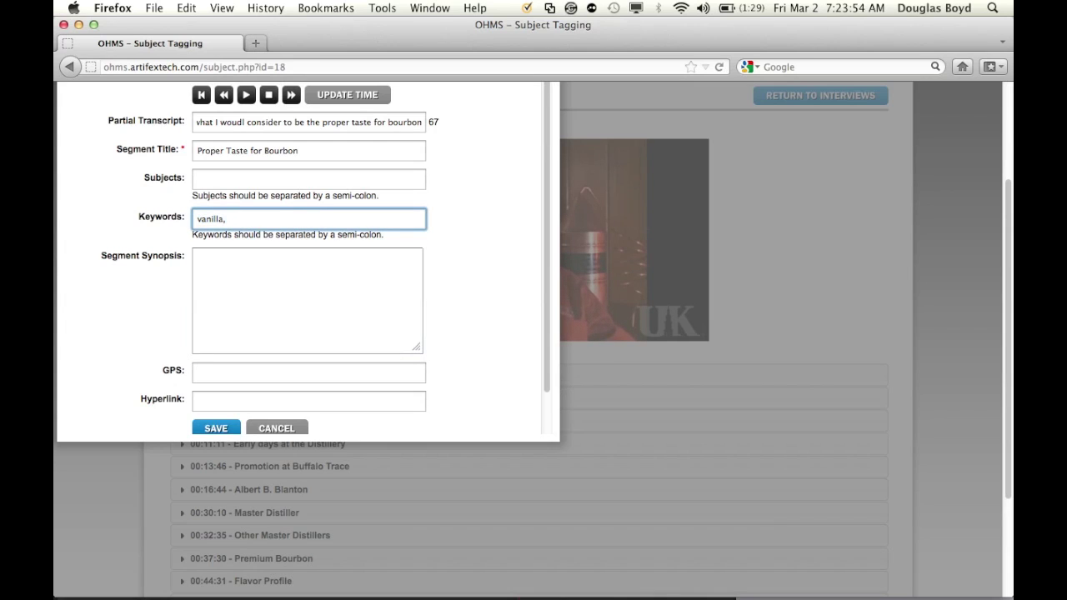
type("smooth")
key("BackSpace")
key("BackSpace")
key("BackSpace")
key("BackSpace")
key("BackSpace")
key("BackSpace")
type("flo")
key("BackSpace")
type("avor")
Write the synopsis: the interviewee describes what he would consider to be the proper taste for bourbon.
key("Tab")
type("Lee describe")
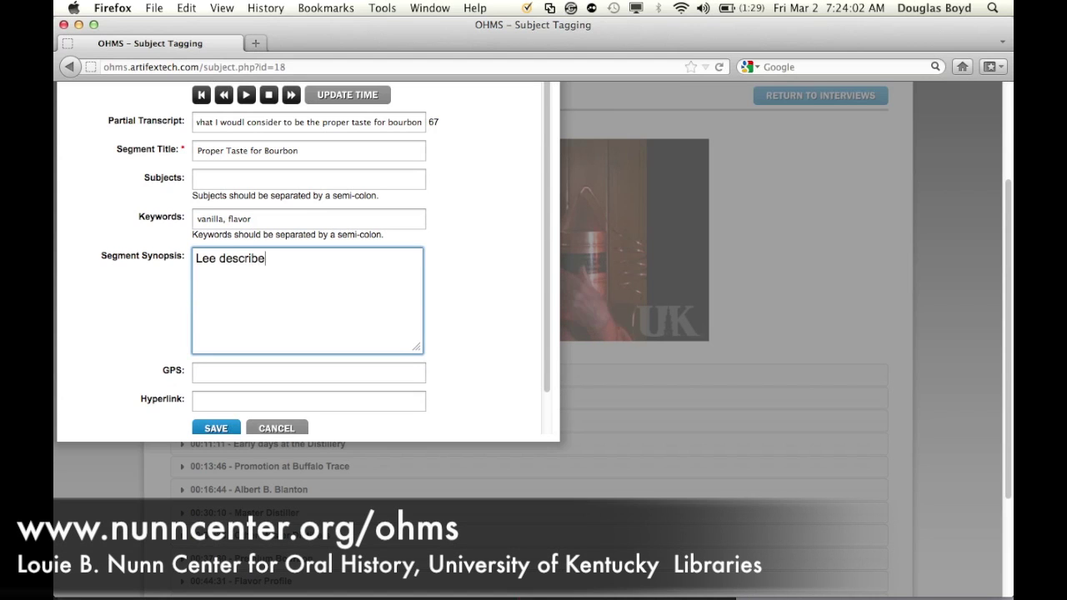
type("s what he would considert to b")
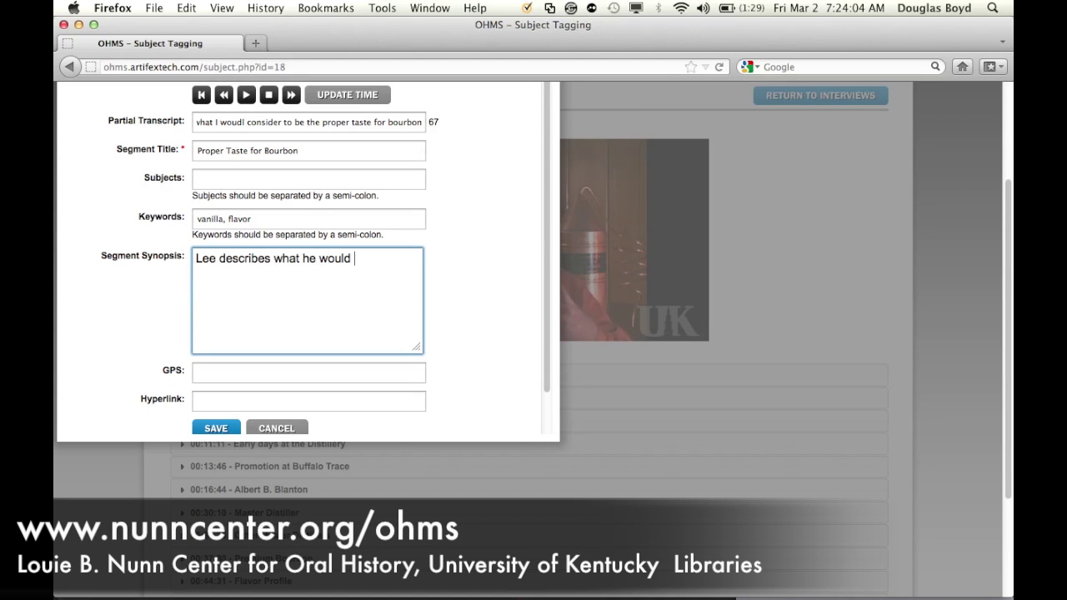
key("BackSpace")
key("BackSpace")
key("BackSpace")
key("BackSpace")
key("BackSpace")
key("BackSpace")
type("to be the ")
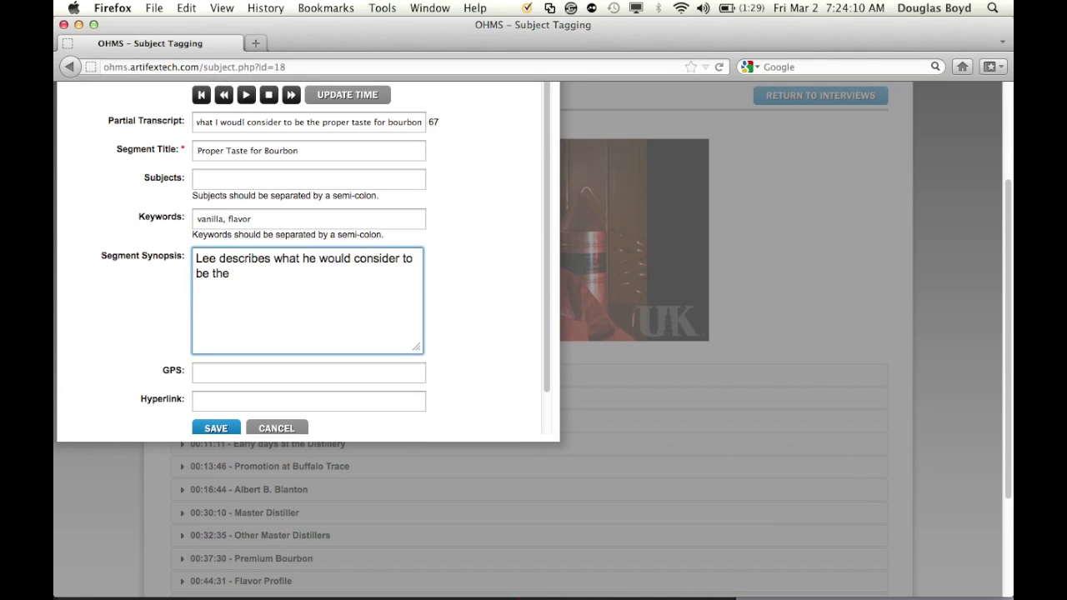
type("proper taste for bour")
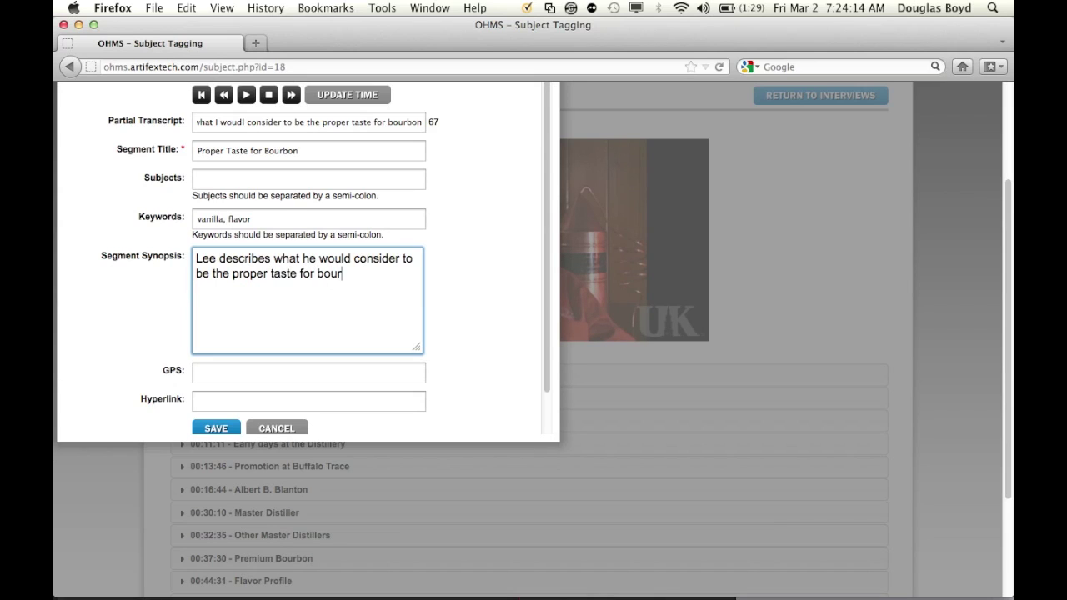
type("bon.")
Change the keywords to 'vanilla; flavor; tasting; barrel selection', separated by semicolons.
left_click(292, 219)
type(";")
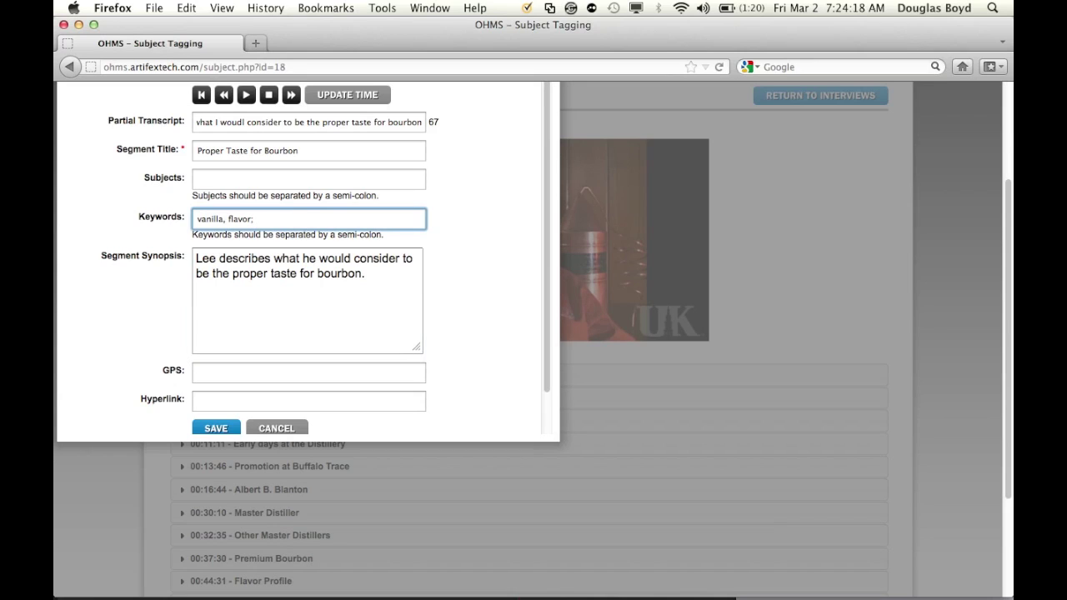
type(" tasting")
left_click(226, 219)
key("BackSpace")
key("BackSpace")
type(";")
left_click(299, 219)
type("; barrel selection;")
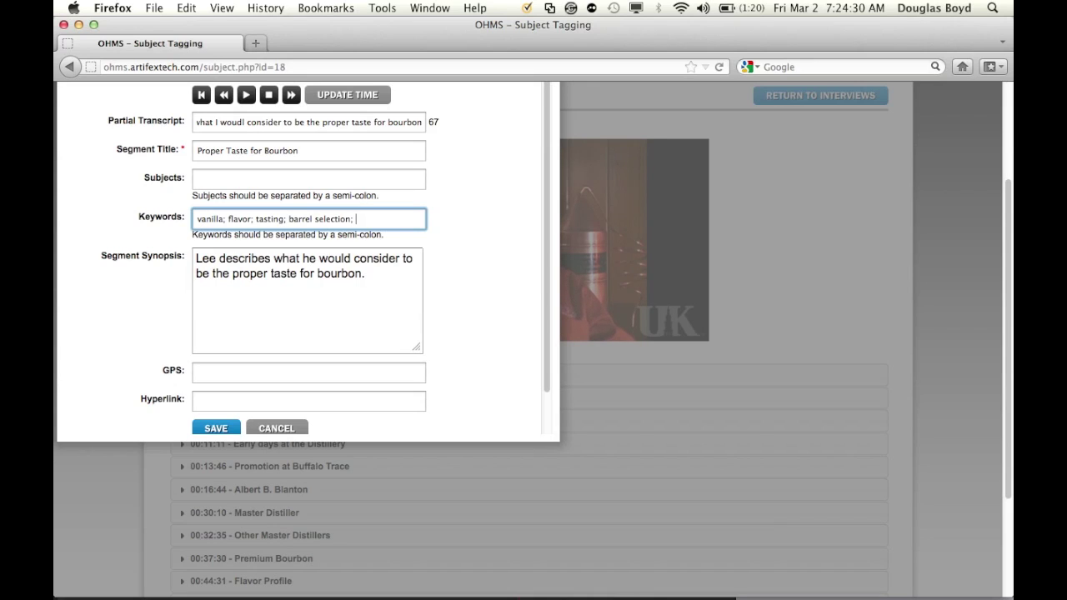
Append 'Discusses tasting' to the end of the synopsis.
left_click(374, 273)
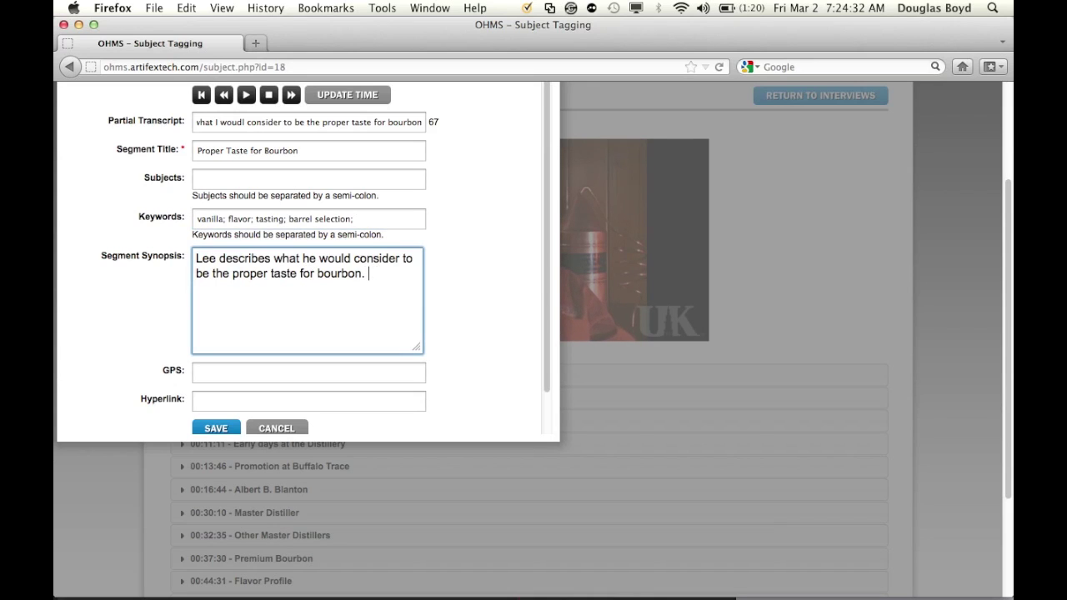
type("De")
key("BackSpace")
key("BackSpace")
type("Discusses tasting")
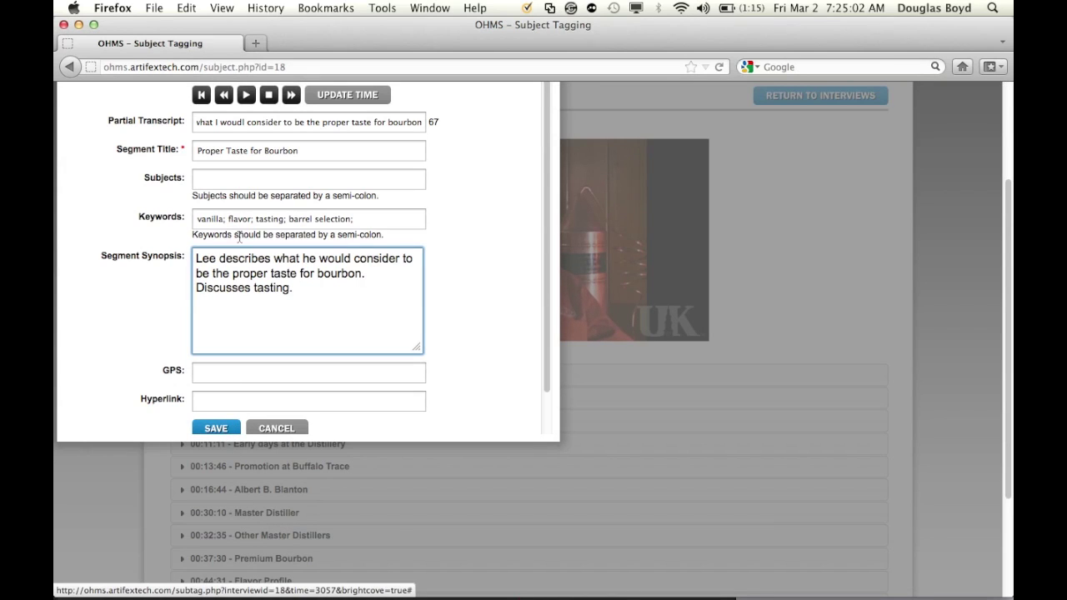
Assign the subject 'Whiskey--Analysis', picked from the suggestions after typing 'whiske'.
left_click(237, 181)
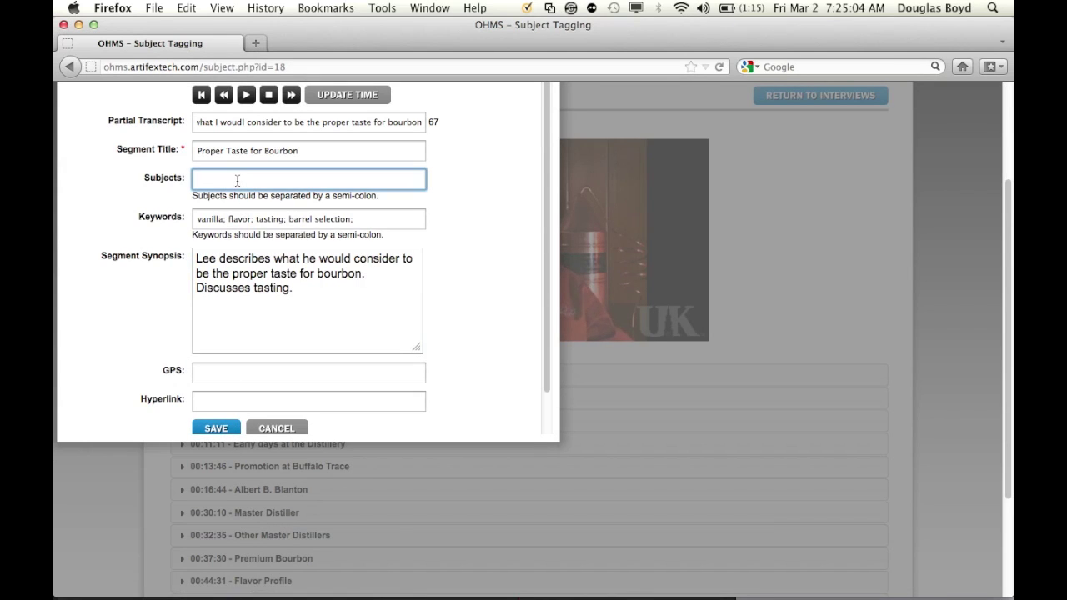
type("whiske")
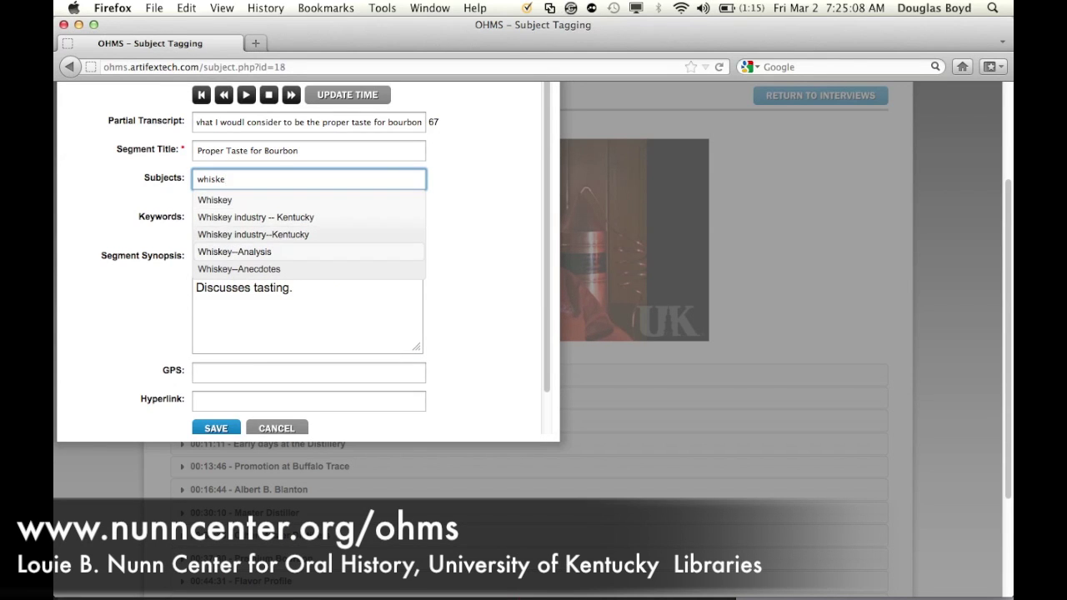
left_click(221, 251)
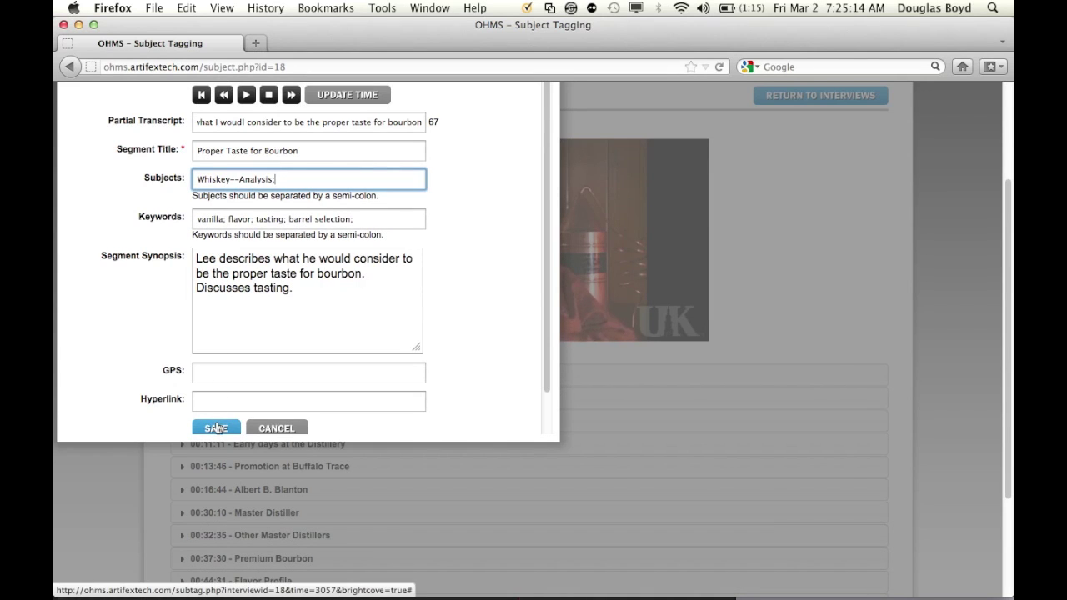
Save the segment and locate the 00:50:57 'Proper Taste for Bourbon' entry in the index.
left_click(216, 427)
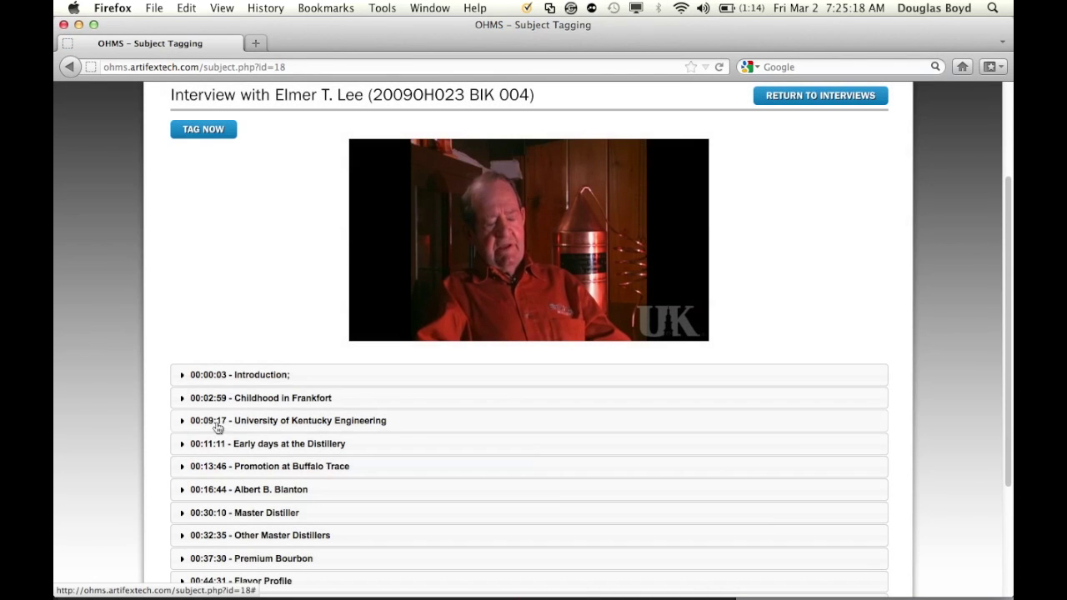
scroll(218, 428, "down", 3)
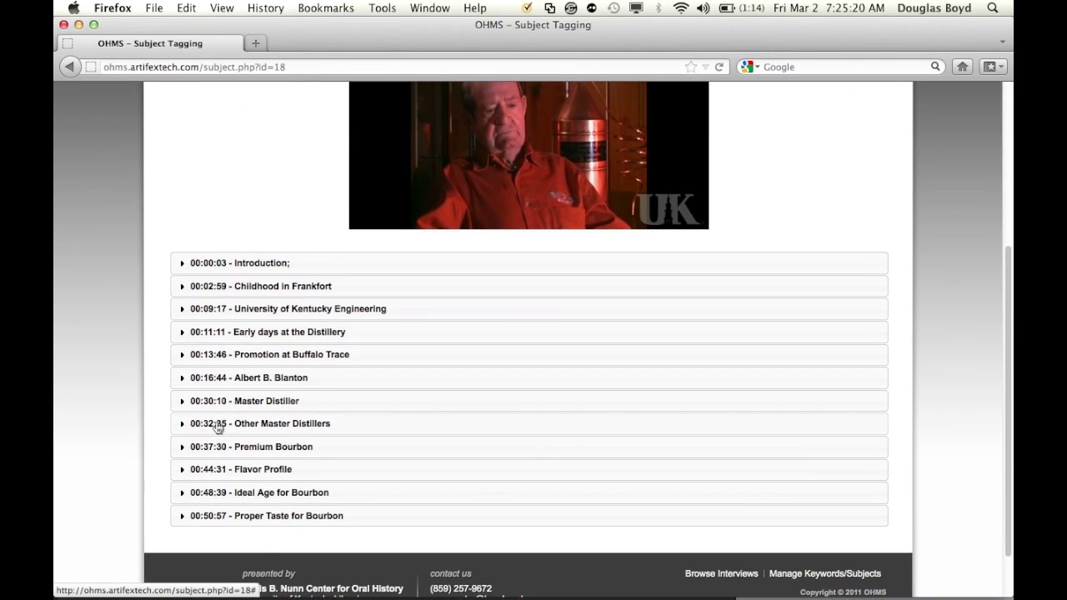
scroll(217, 428, "up", 1)
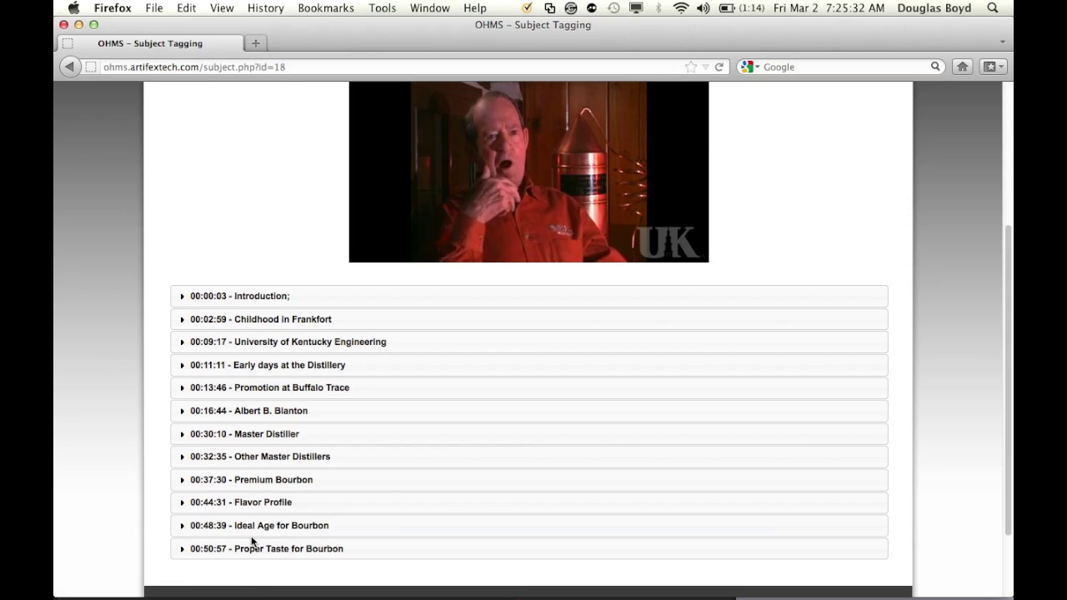
scroll(253, 541, "up", 1)
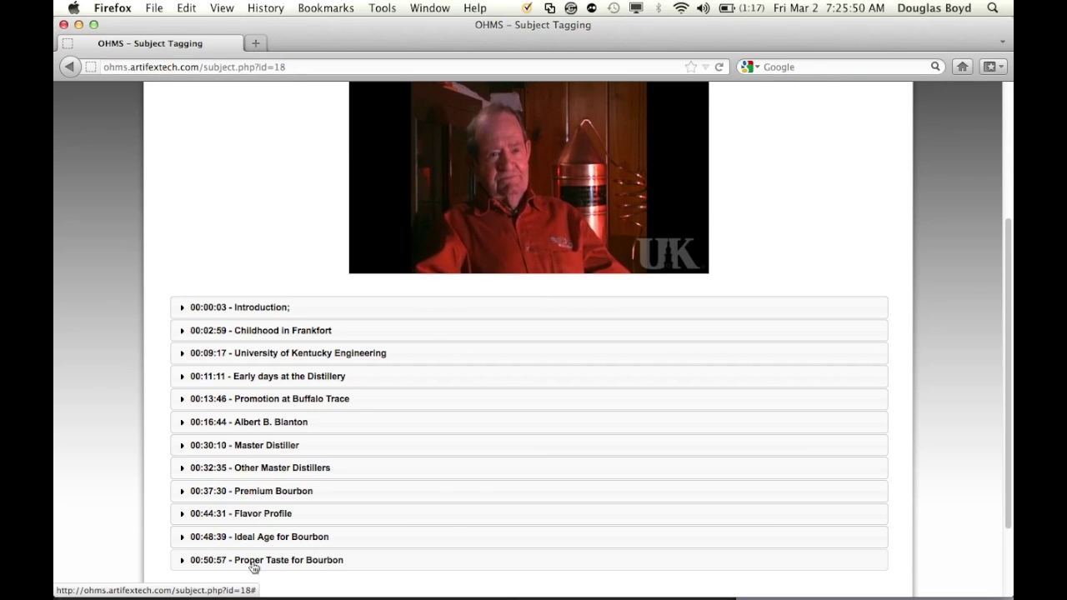
Expand the 00:50:57 'Proper Taste for Bourbon' entry and review its details.
left_click(253, 561)
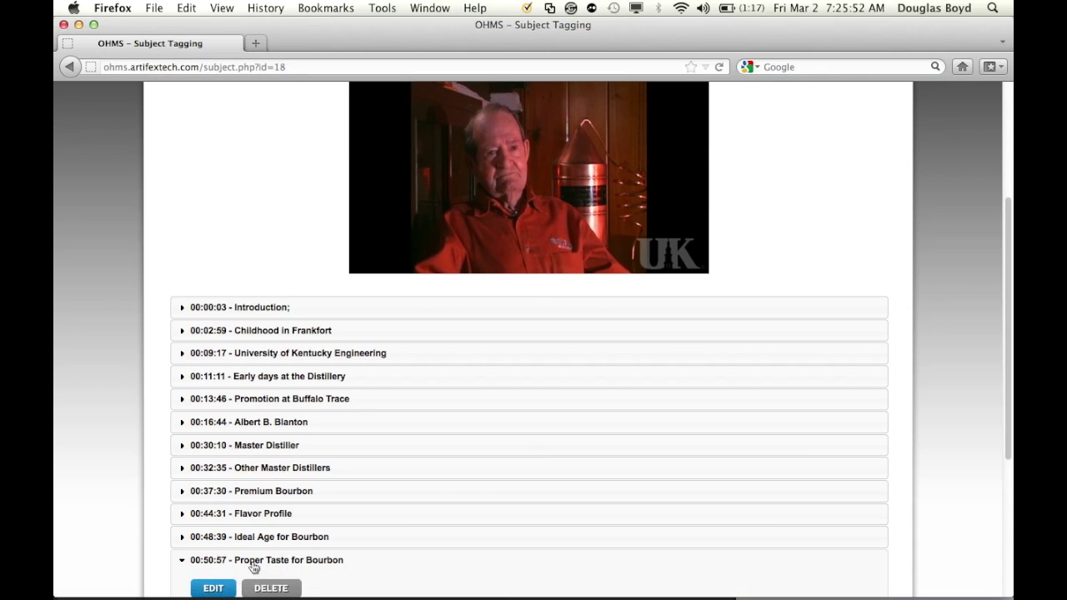
scroll(253, 567, "down", 5)
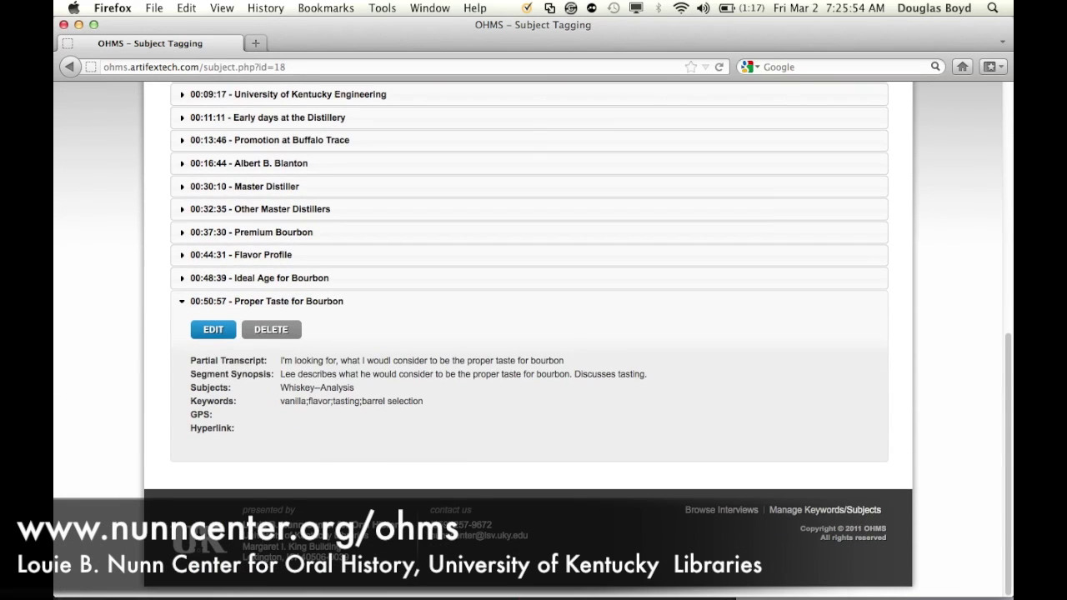
scroll(266, 543, "up", 5)
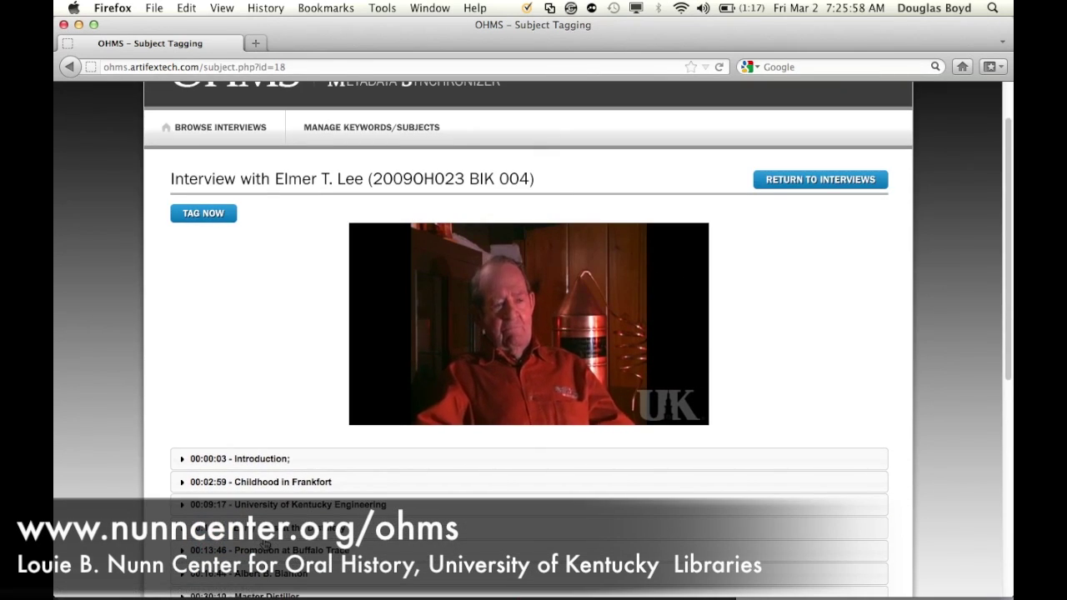